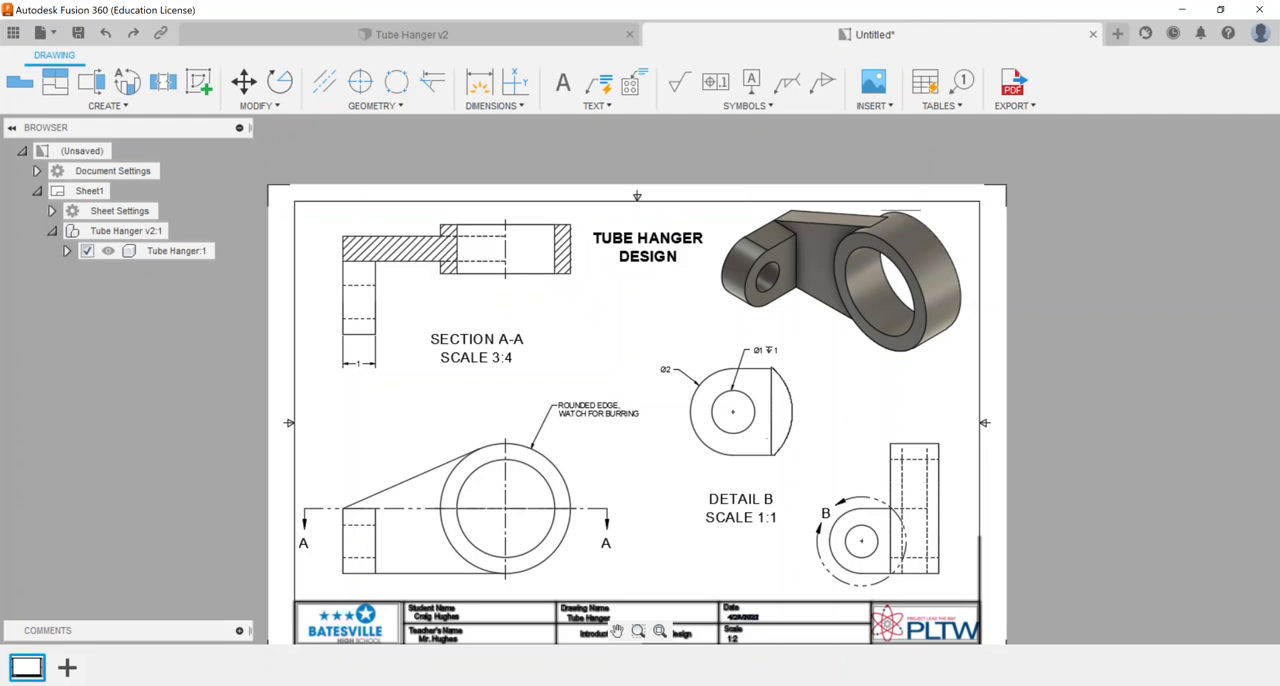
# - Open the existing title block on the tube hanger drawing sheet for editing
pyautogui.moveTo(978, 401); pyautogui.dragTo(982, 347, button='middle')
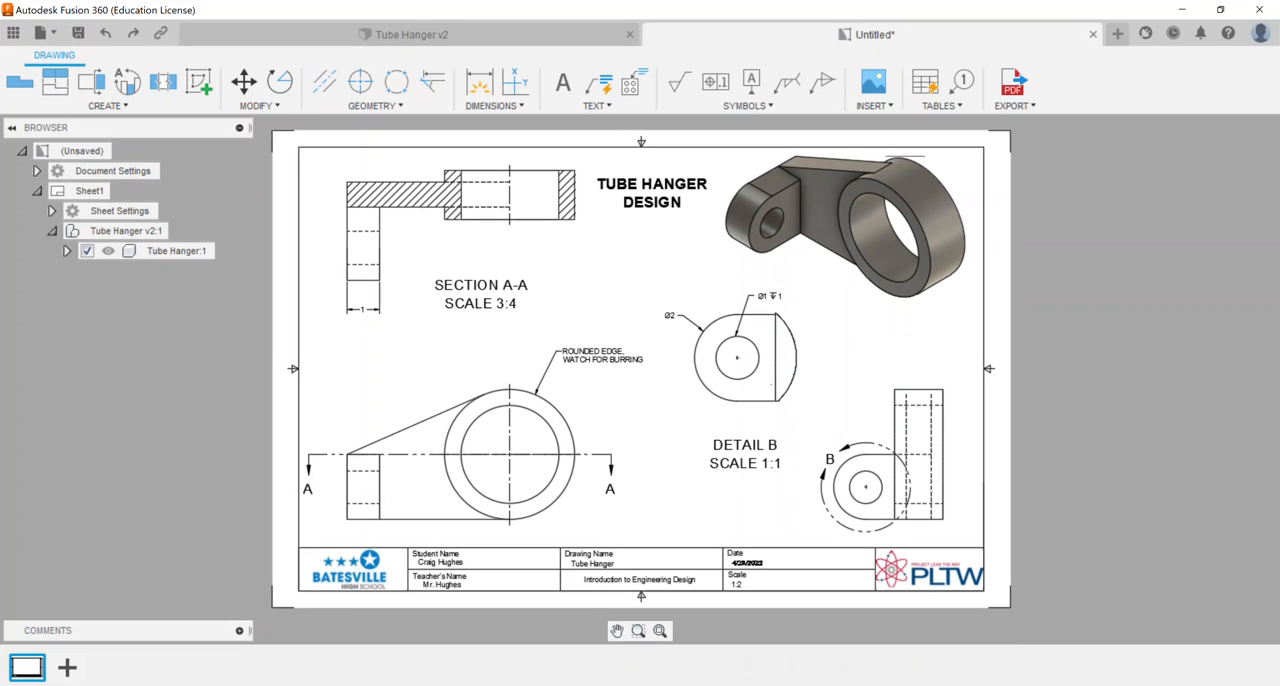
pyautogui.click(660, 630)
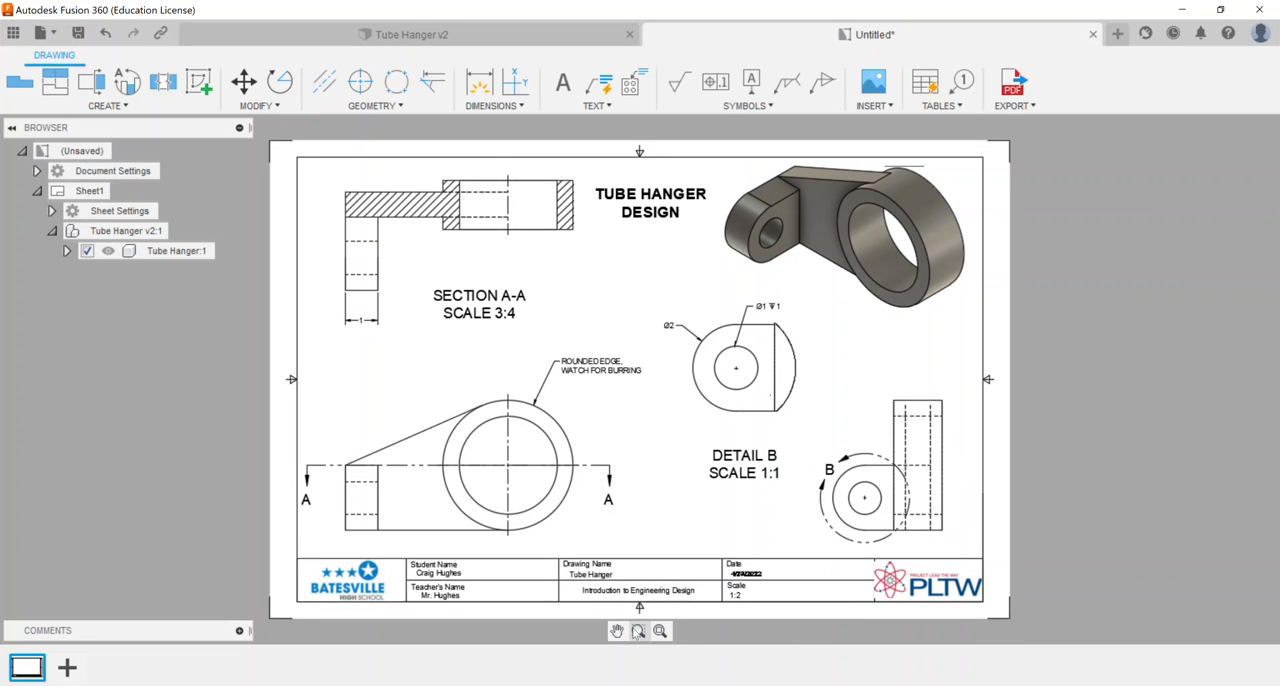
pyautogui.moveTo(671, 512); pyautogui.dragTo(684, 403, button='middle')
pyautogui.scroll(5, 693, 482)
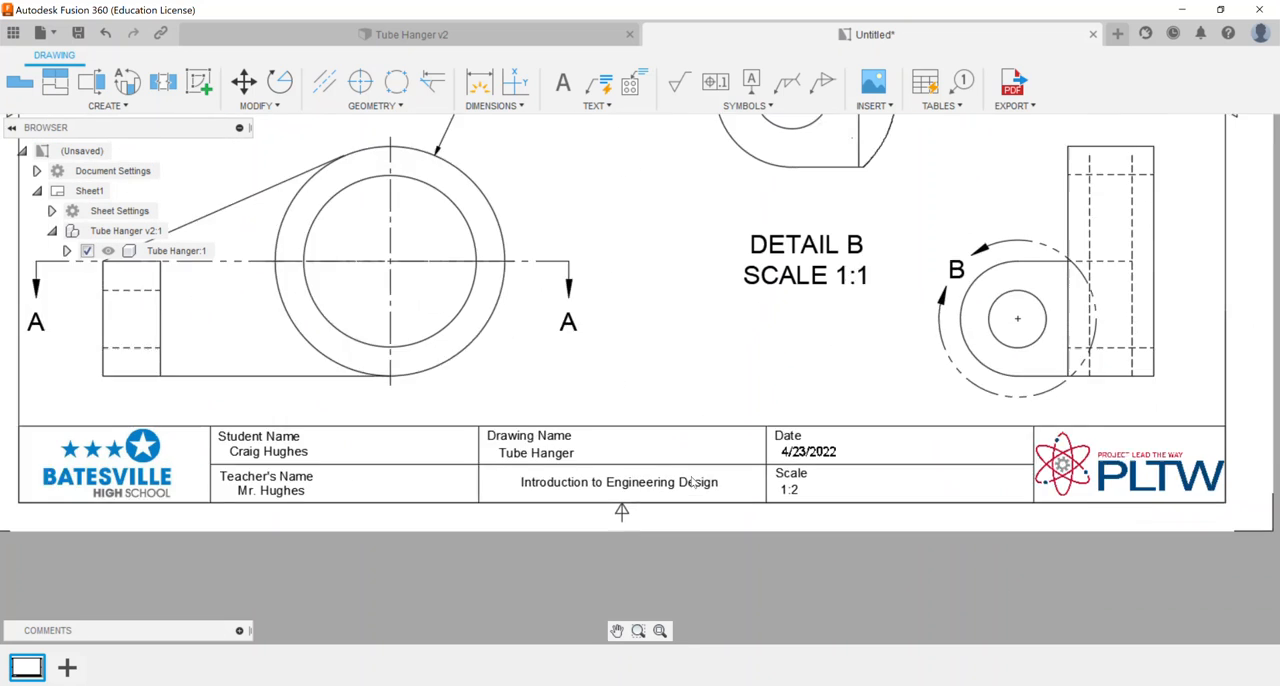
pyautogui.scroll(1, 693, 482)
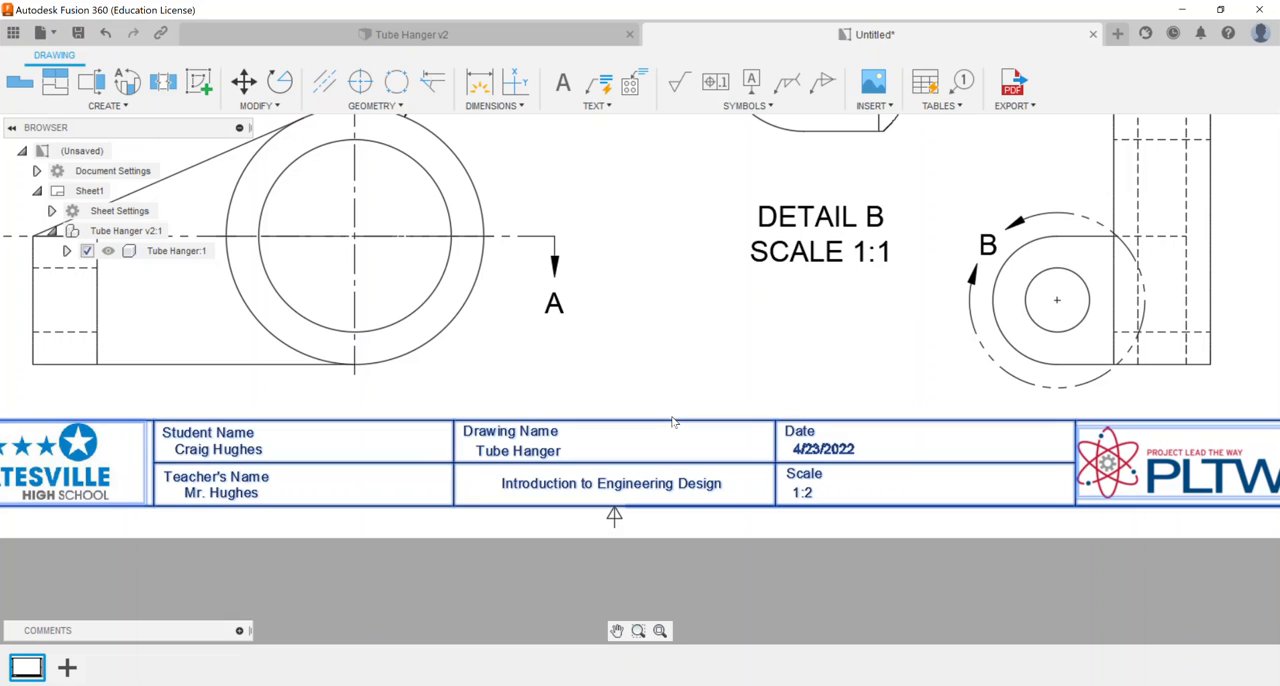
pyautogui.rightClick(673, 422)
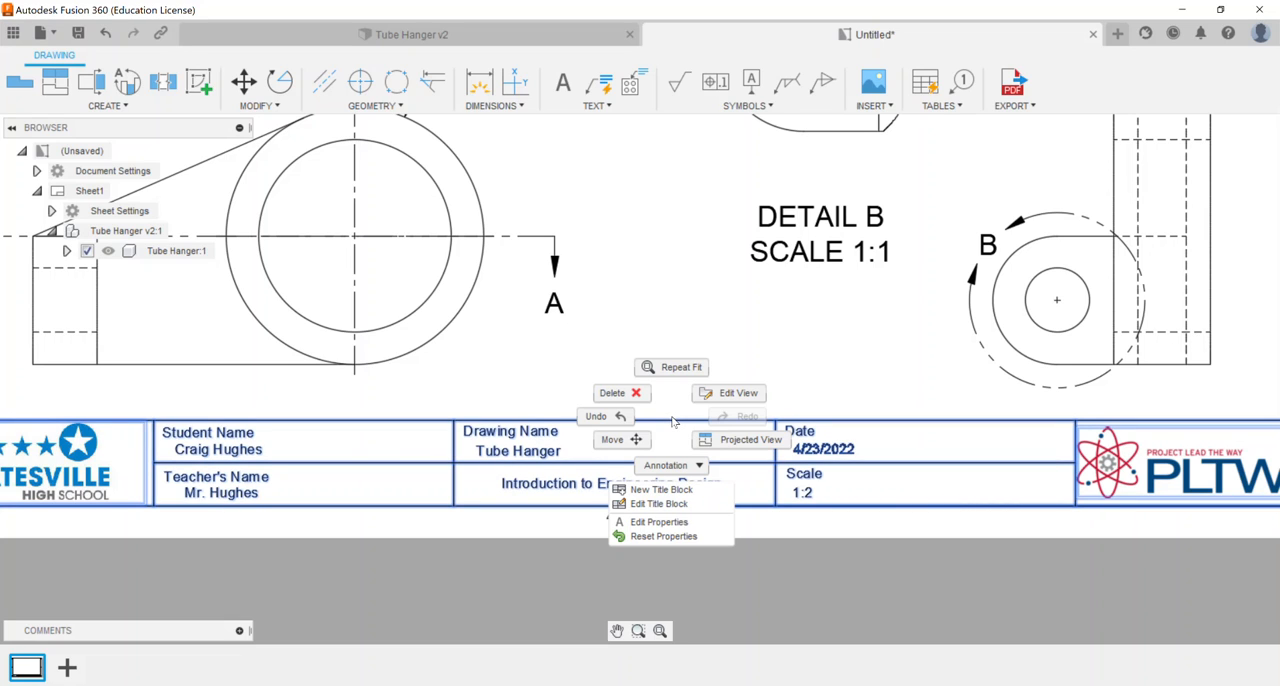
pyautogui.click(683, 506)
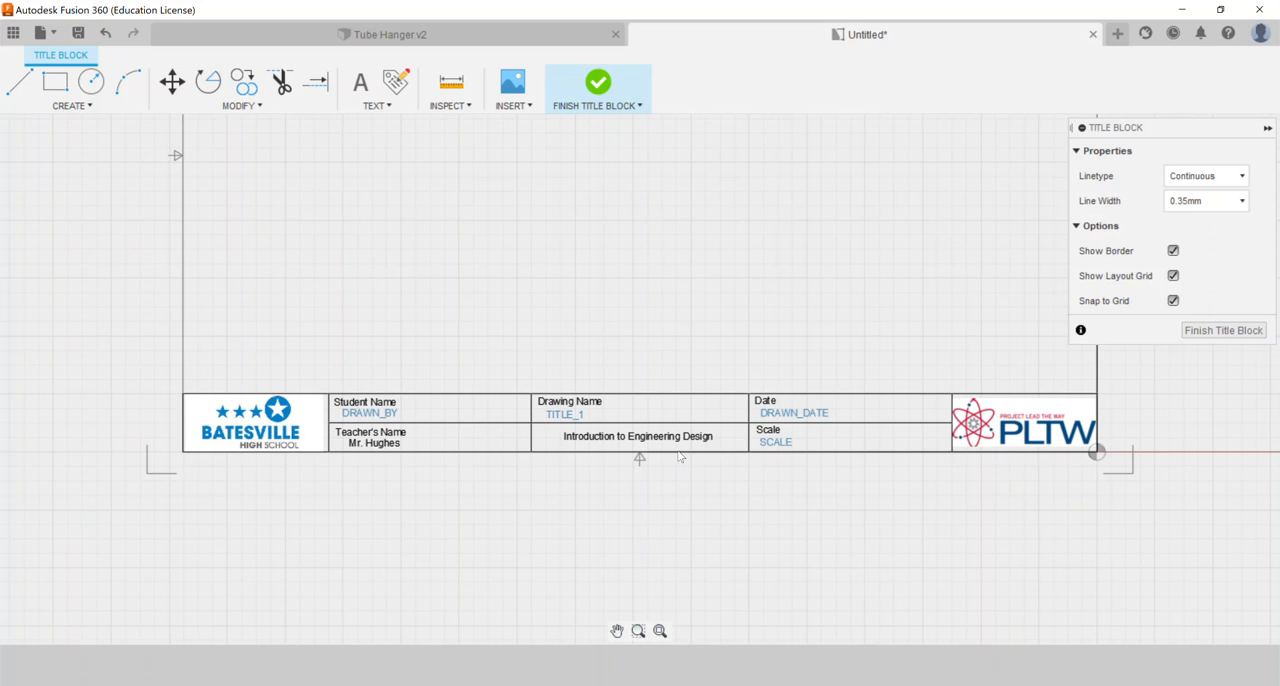
# - Examine the Drawing Name label and its TITLE_1 attribute, and the text tools available for the title block
pyautogui.scroll(5, 679, 456)
pyautogui.scroll(3, 679, 456)
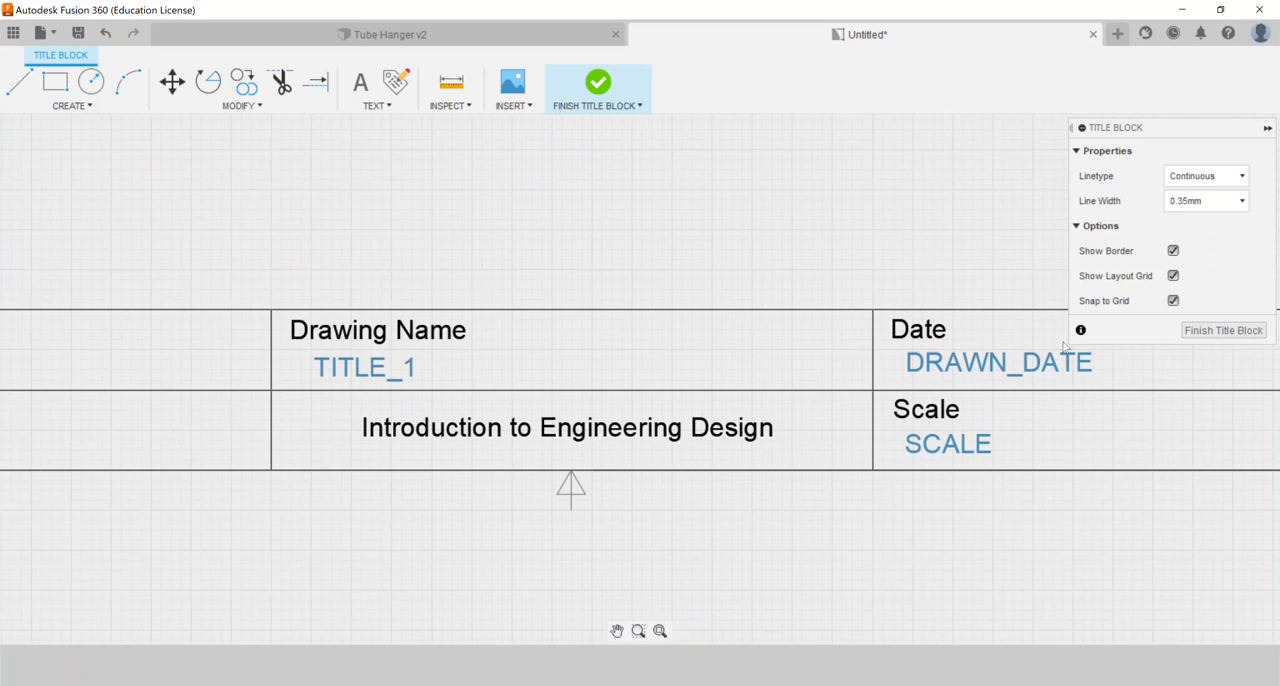
pyautogui.click(433, 333)
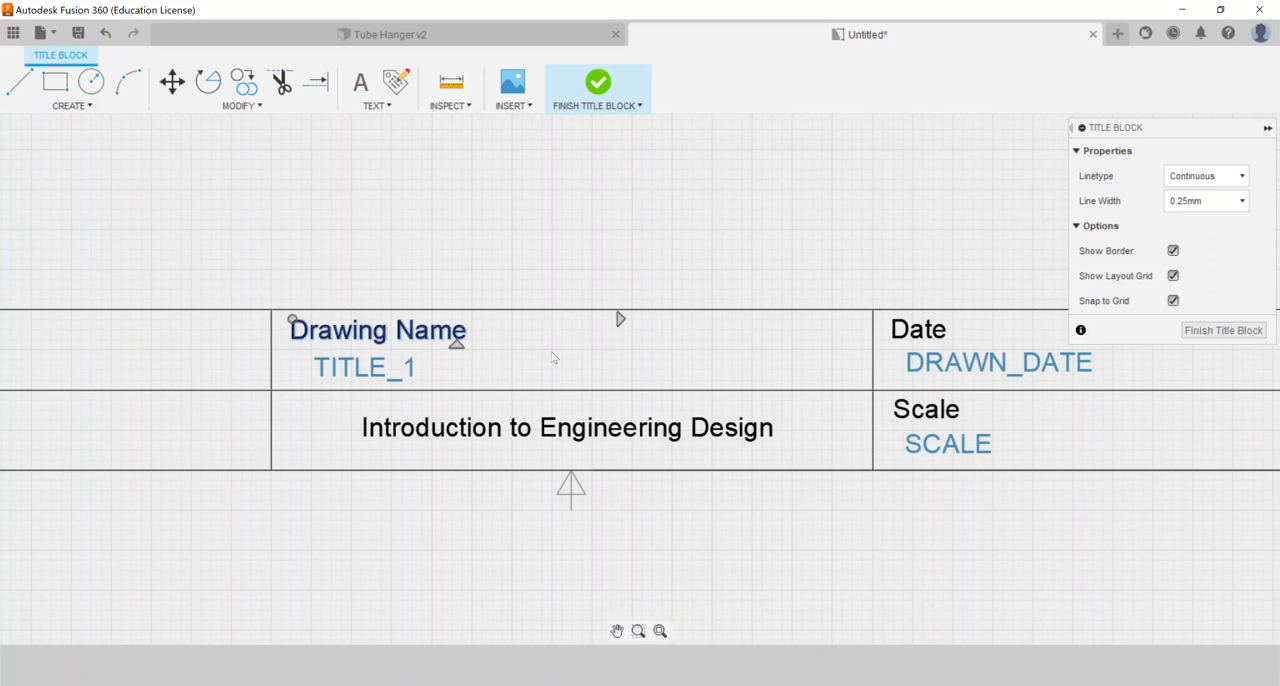
pyautogui.click(470, 229)
pyautogui.click(358, 378)
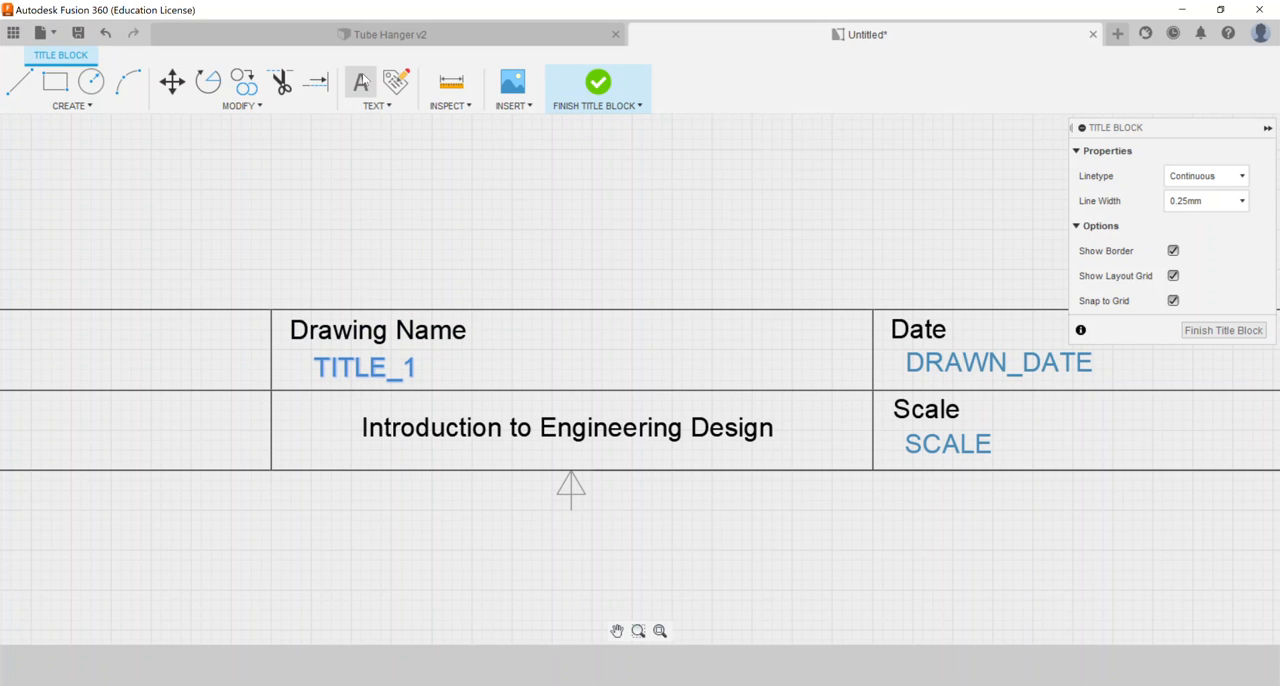
pyautogui.click(372, 106)
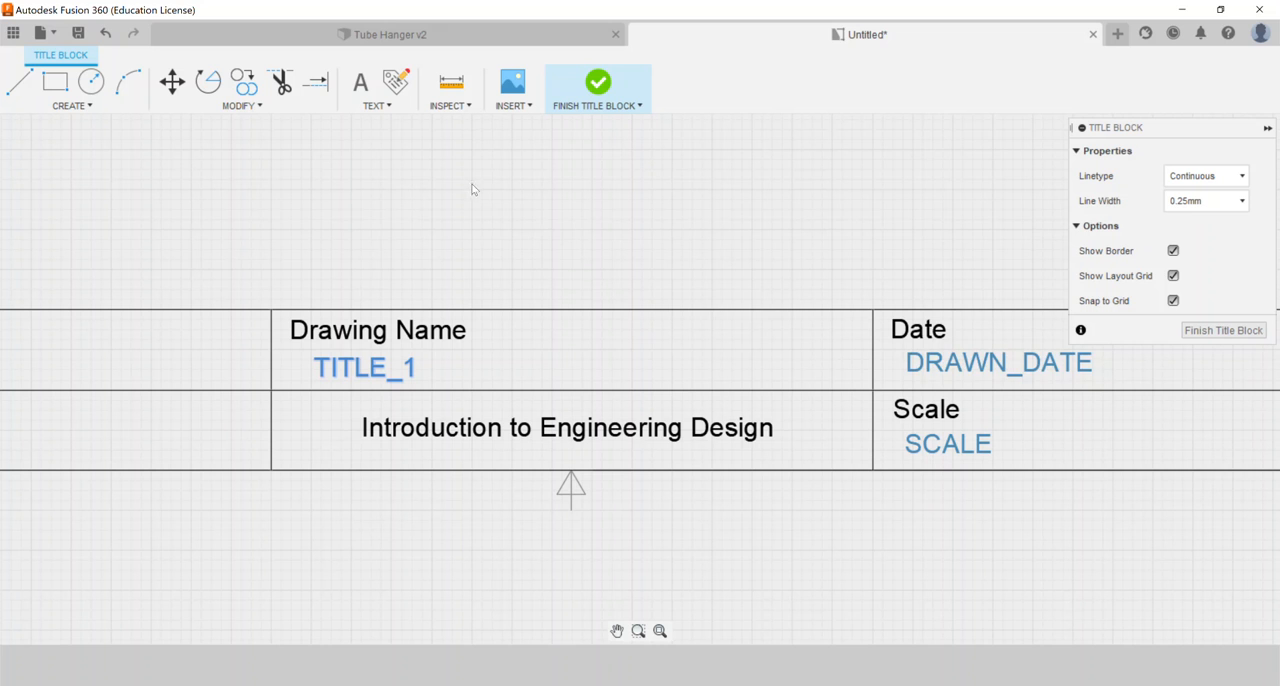
pyautogui.scroll(-3, 537, 249)
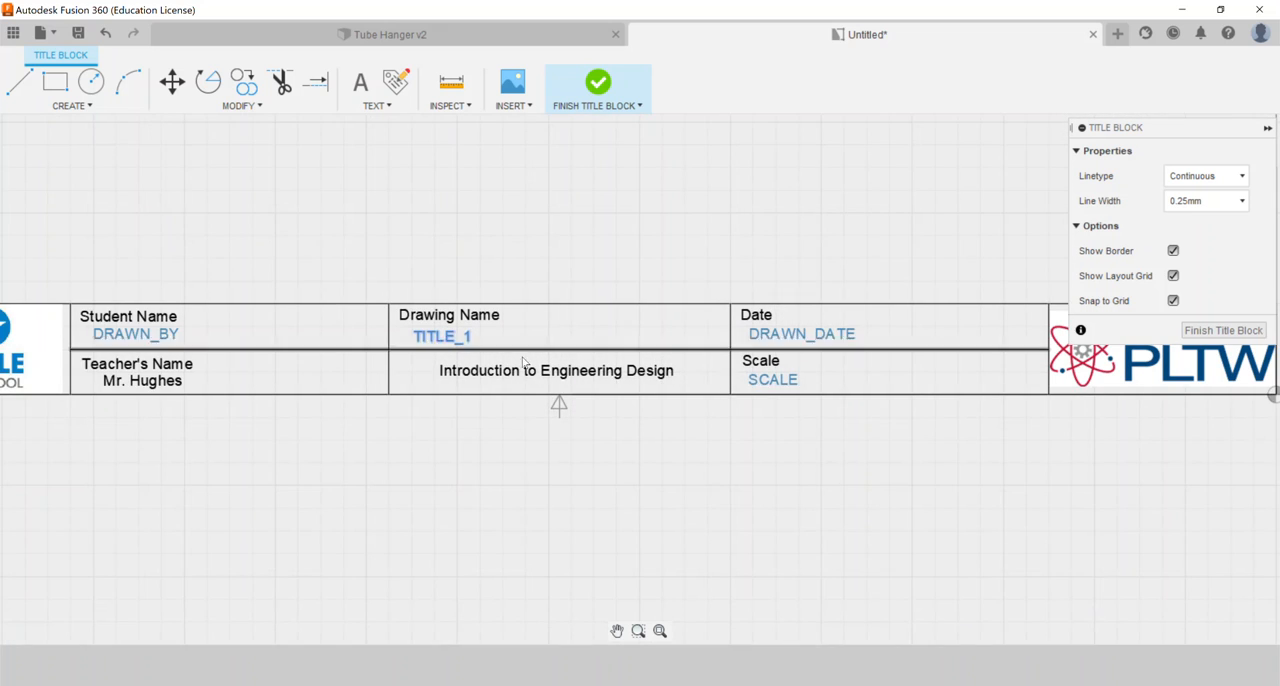
# - Delete the Student Name label and the DRAWN_BY attribute from the title block cell beside the school logo
pyautogui.moveTo(282, 368); pyautogui.dragTo(658, 357, button='middle')
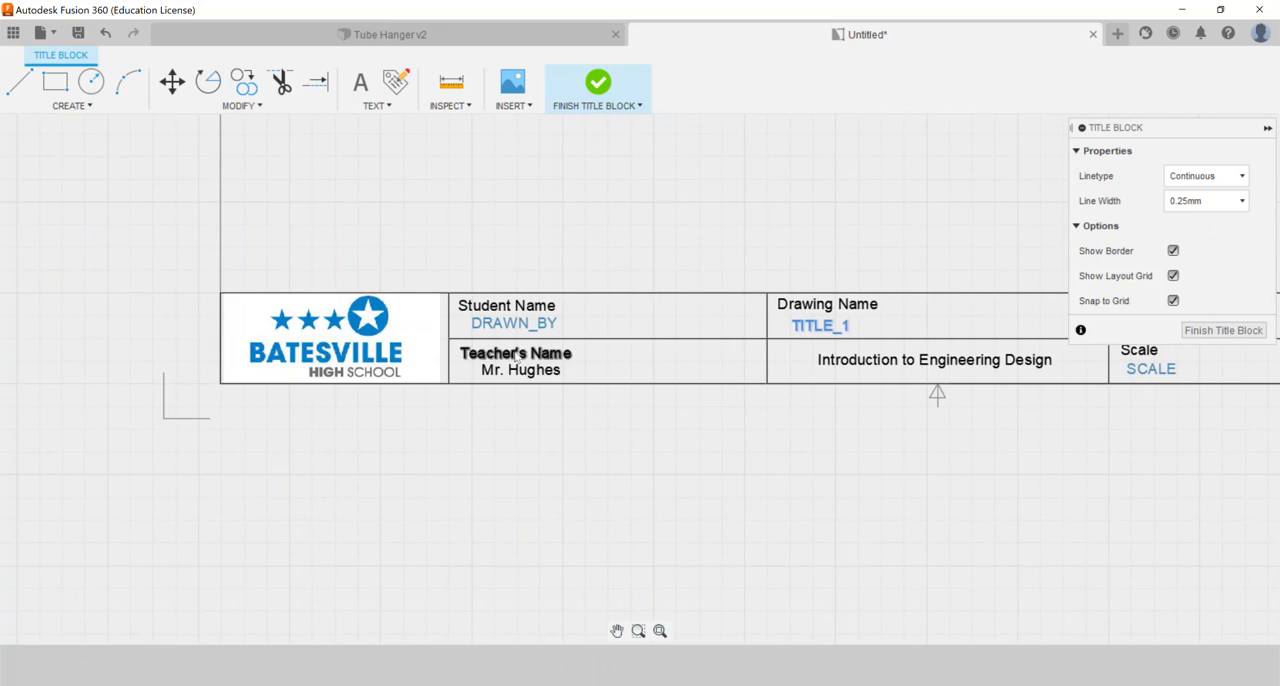
pyautogui.scroll(5, 555, 320)
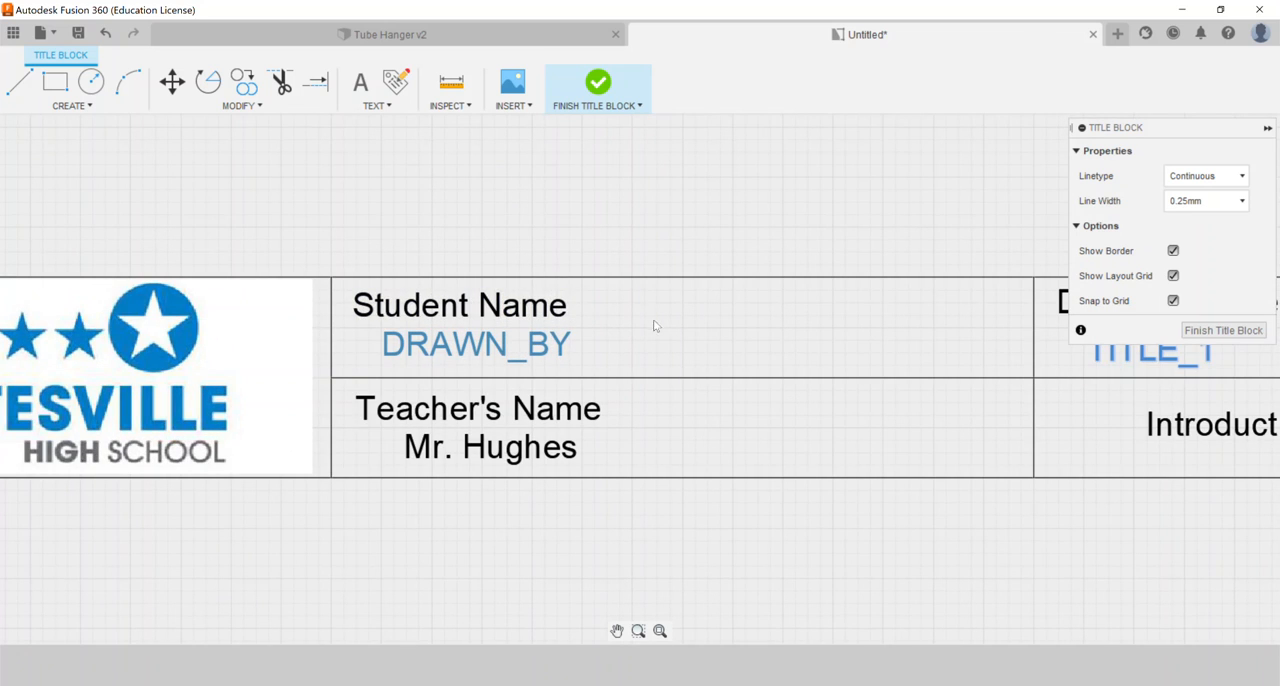
pyautogui.moveTo(763, 331); pyautogui.dragTo(417, 377, button='middle')
pyautogui.moveTo(449, 286); pyautogui.dragTo(640, 259, button='middle')
pyautogui.click(369, 326)
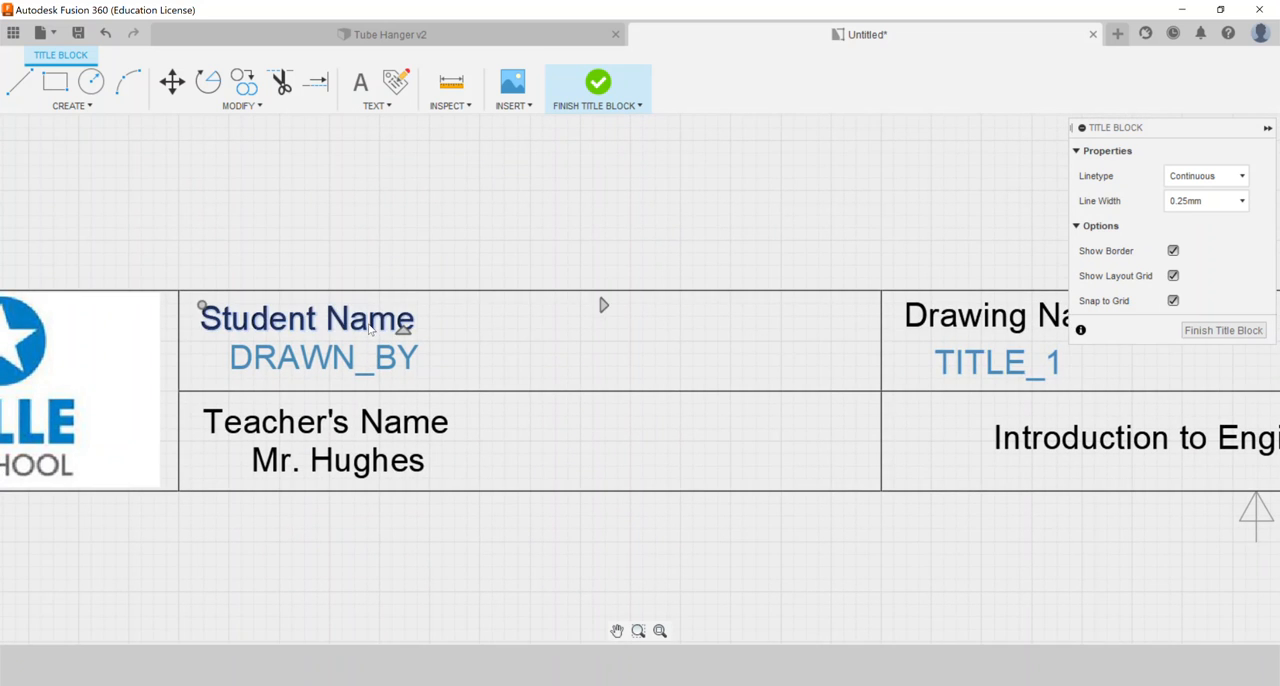
pyautogui.press('Delete')
pyautogui.click(368, 352)
pyautogui.press('Delete')
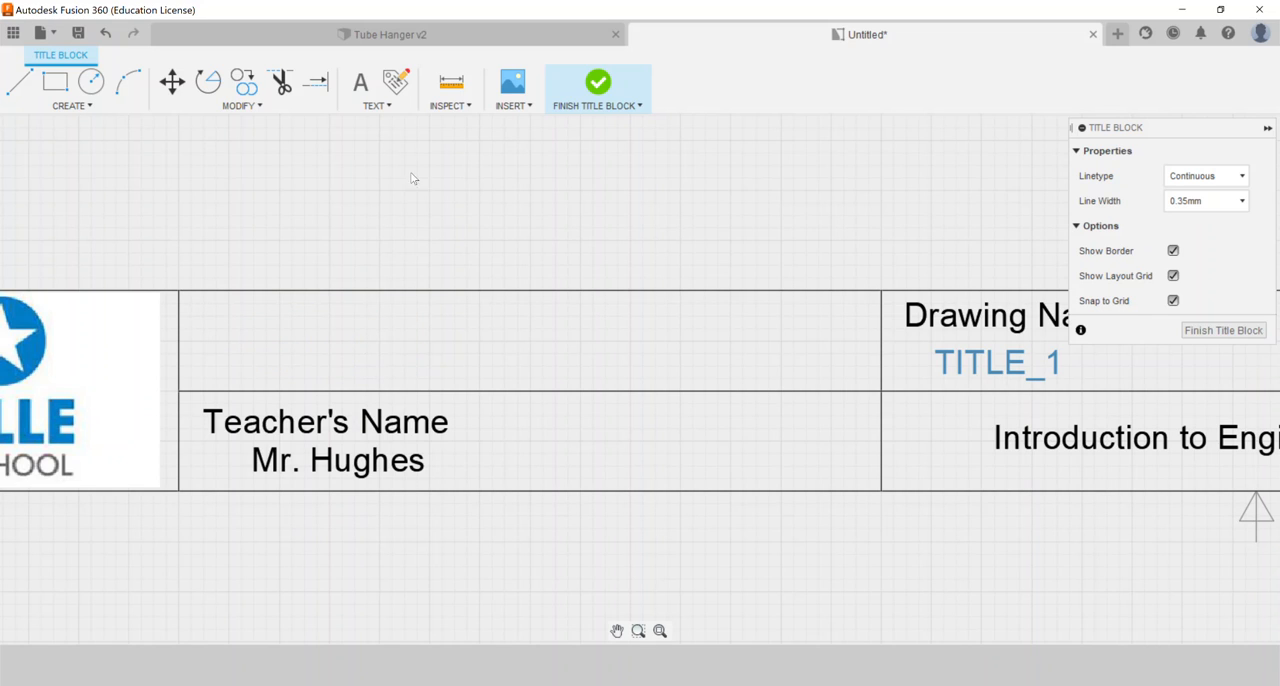
# - Add the text label "STUDENT NAME" along the upper edge of the emptied cell beside the school logo
pyautogui.click(367, 88)
pyautogui.click(203, 304)
pyautogui.click(519, 339)
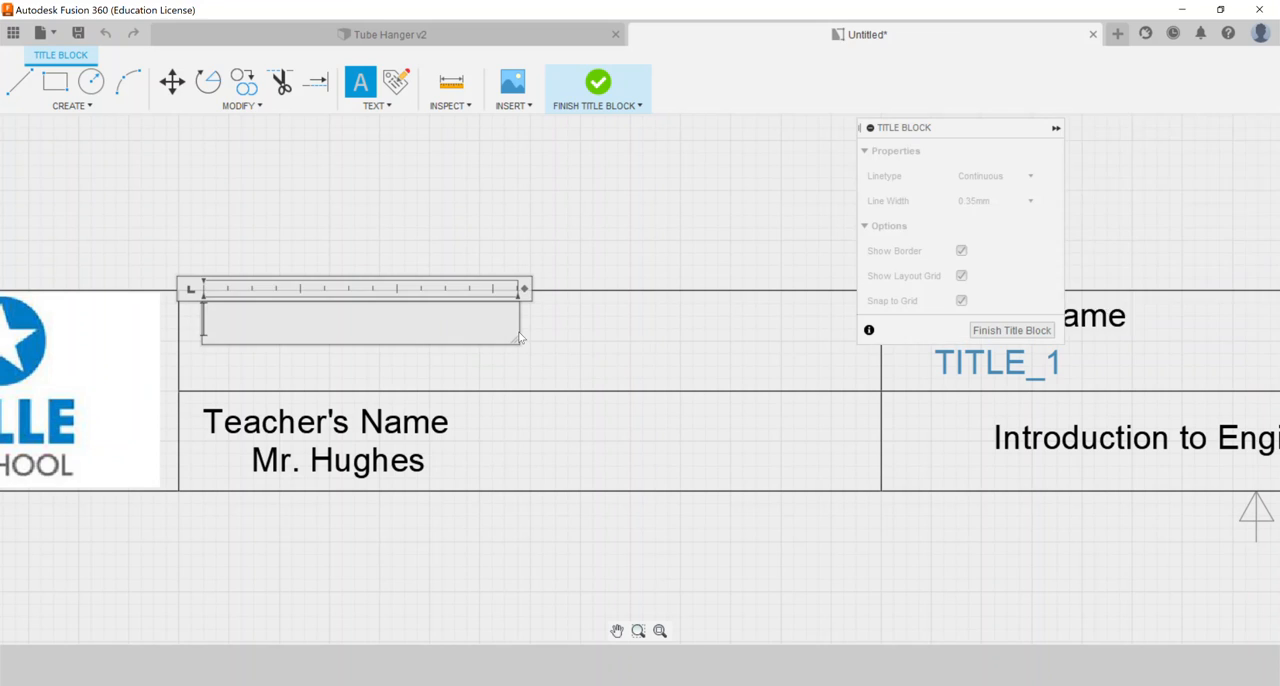
pyautogui.write('STUDENT NAME')
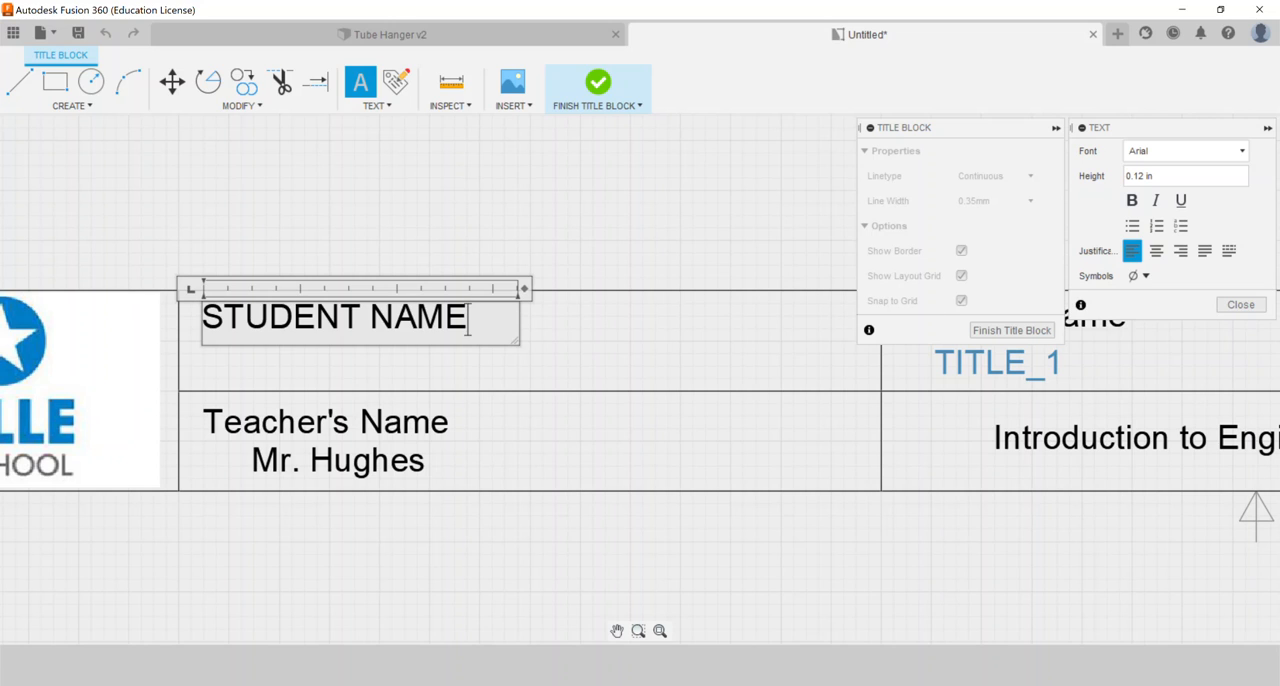
pyautogui.click(1248, 303)
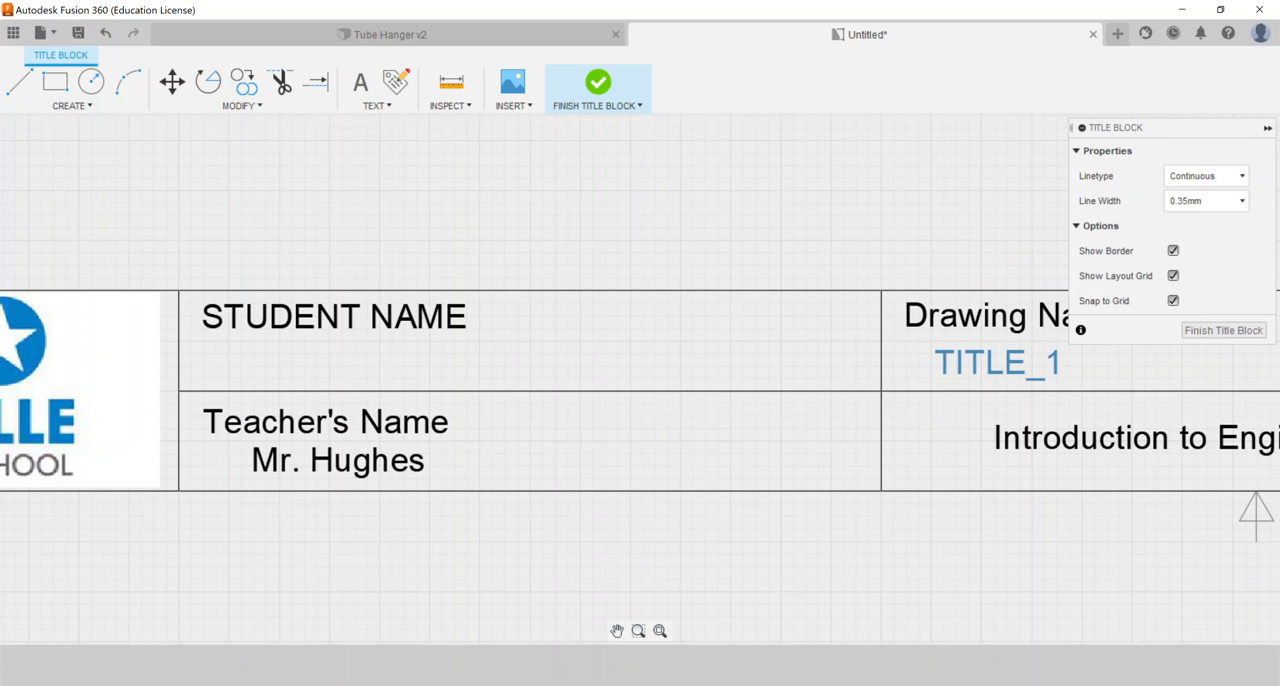
# - Place a Drawn By attribute beneath the STUDENT NAME label
pyautogui.click(396, 82)
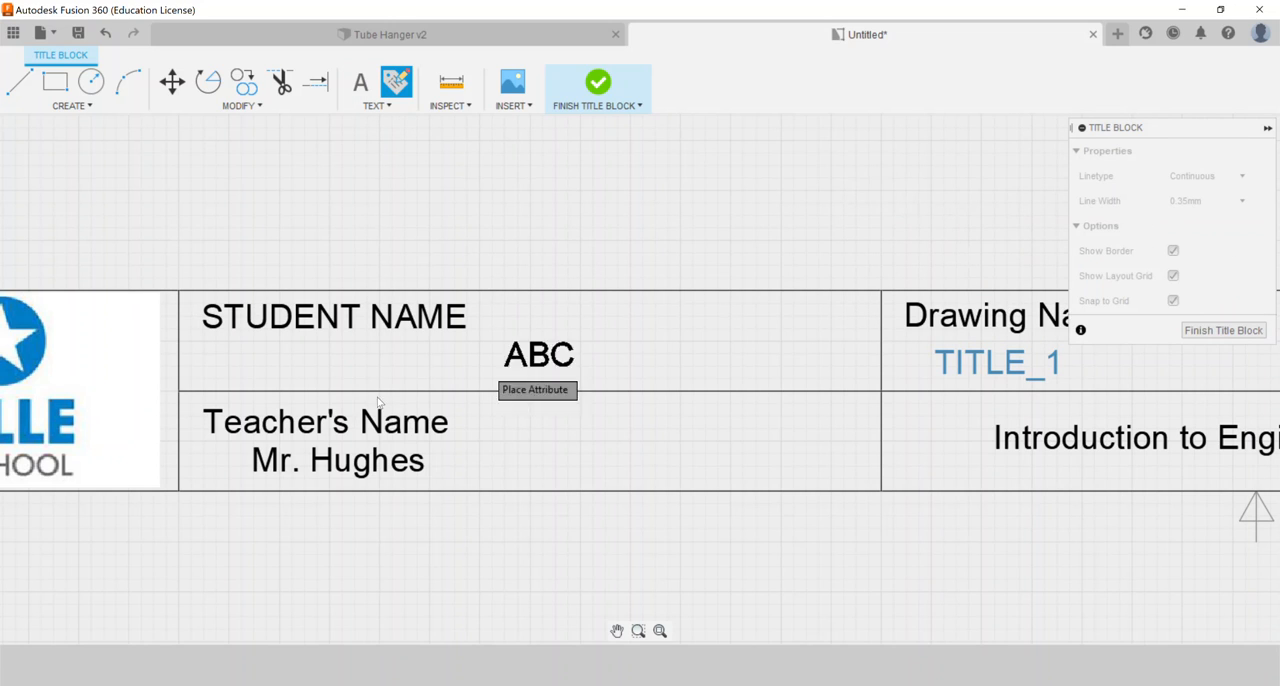
pyautogui.click(241, 377)
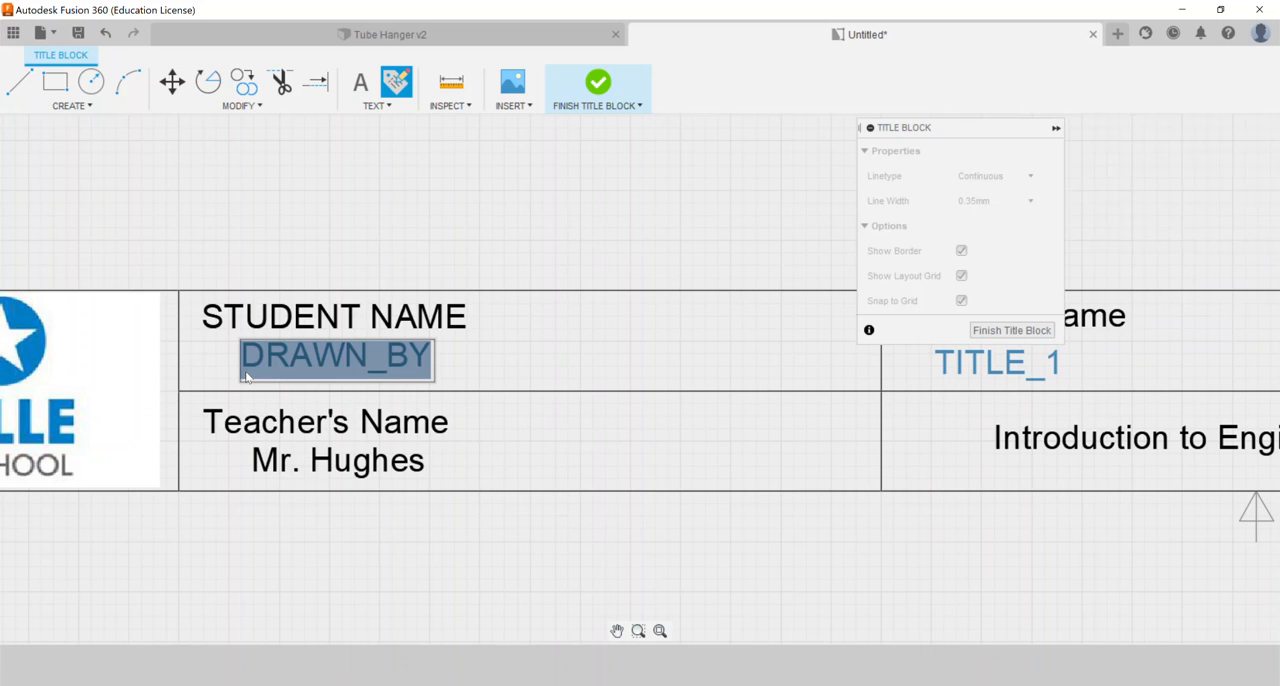
pyautogui.click(1206, 155)
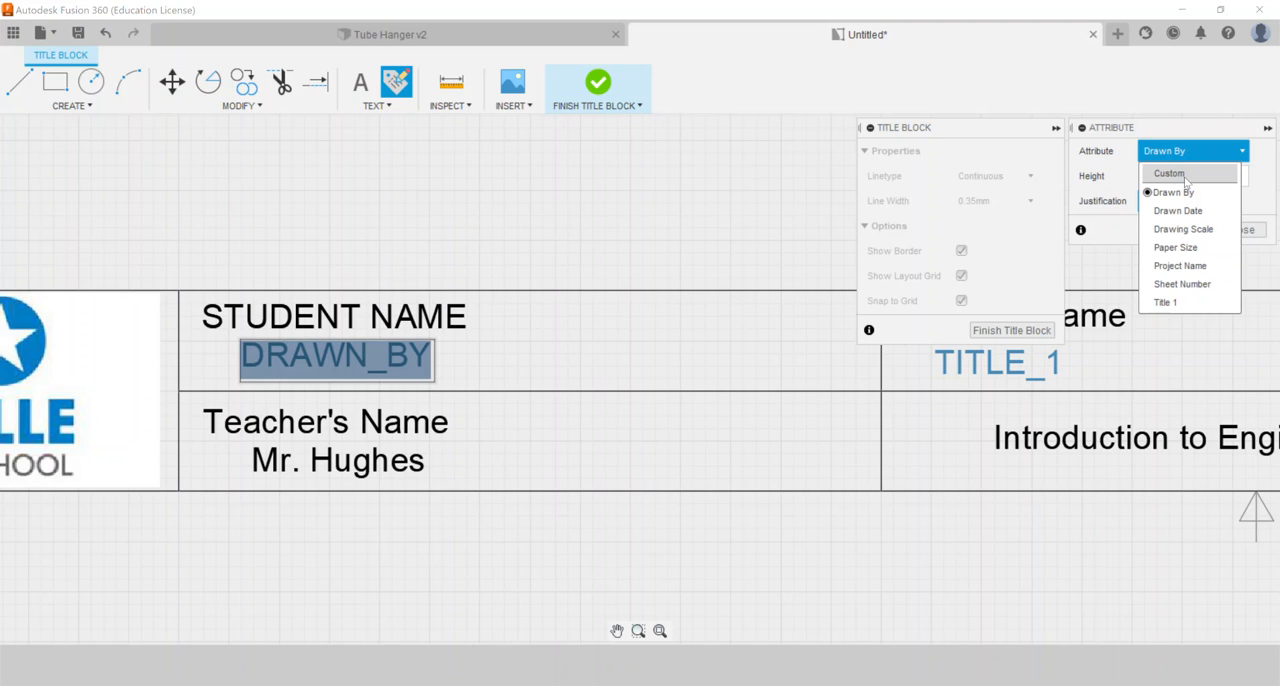
pyautogui.click(490, 438)
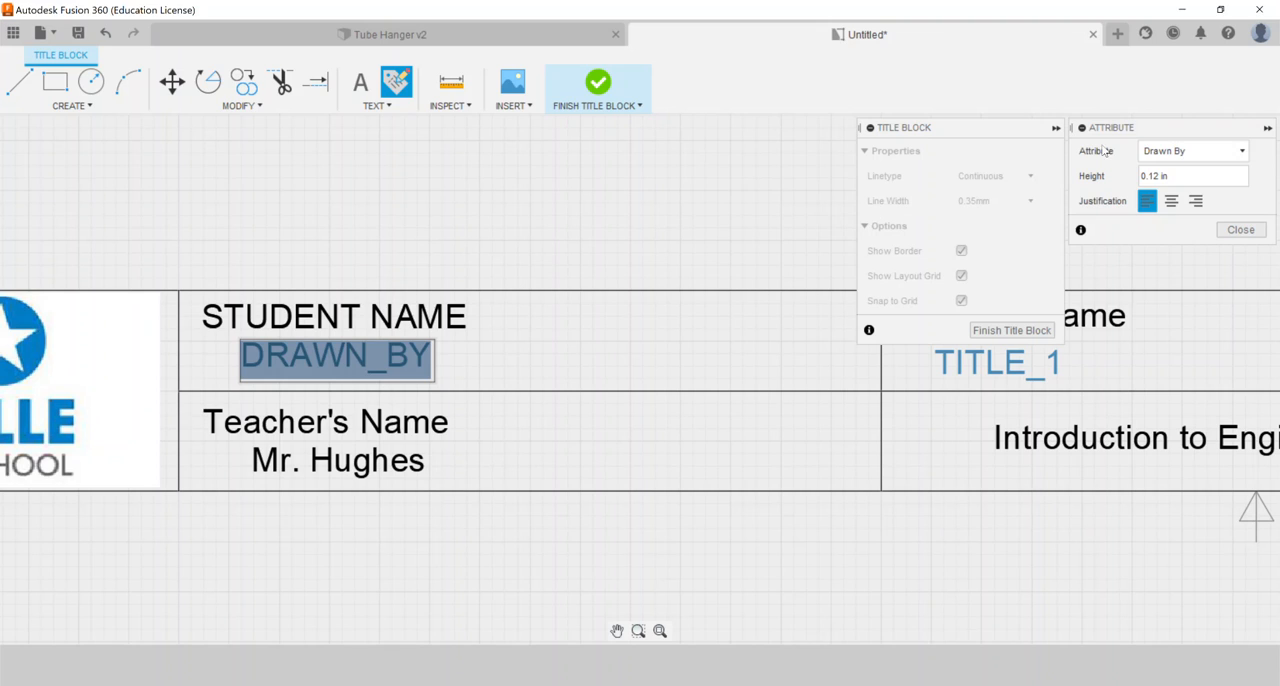
pyautogui.click(1176, 158)
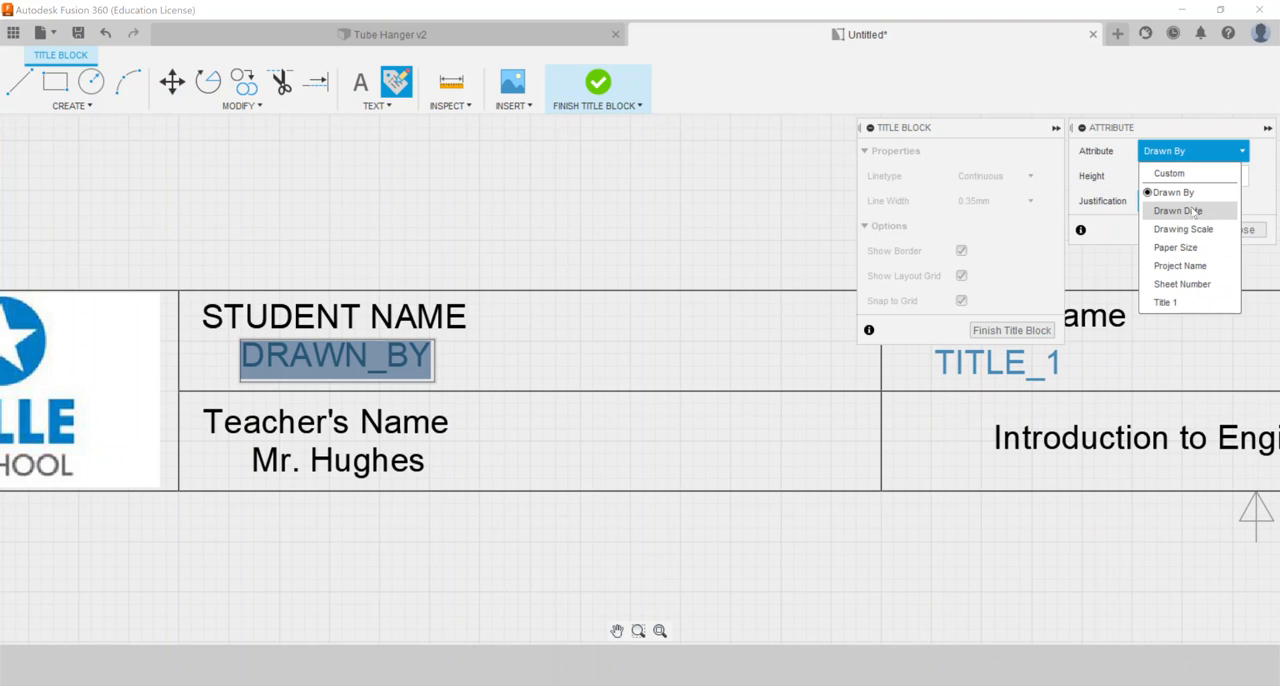
pyautogui.click(1196, 195)
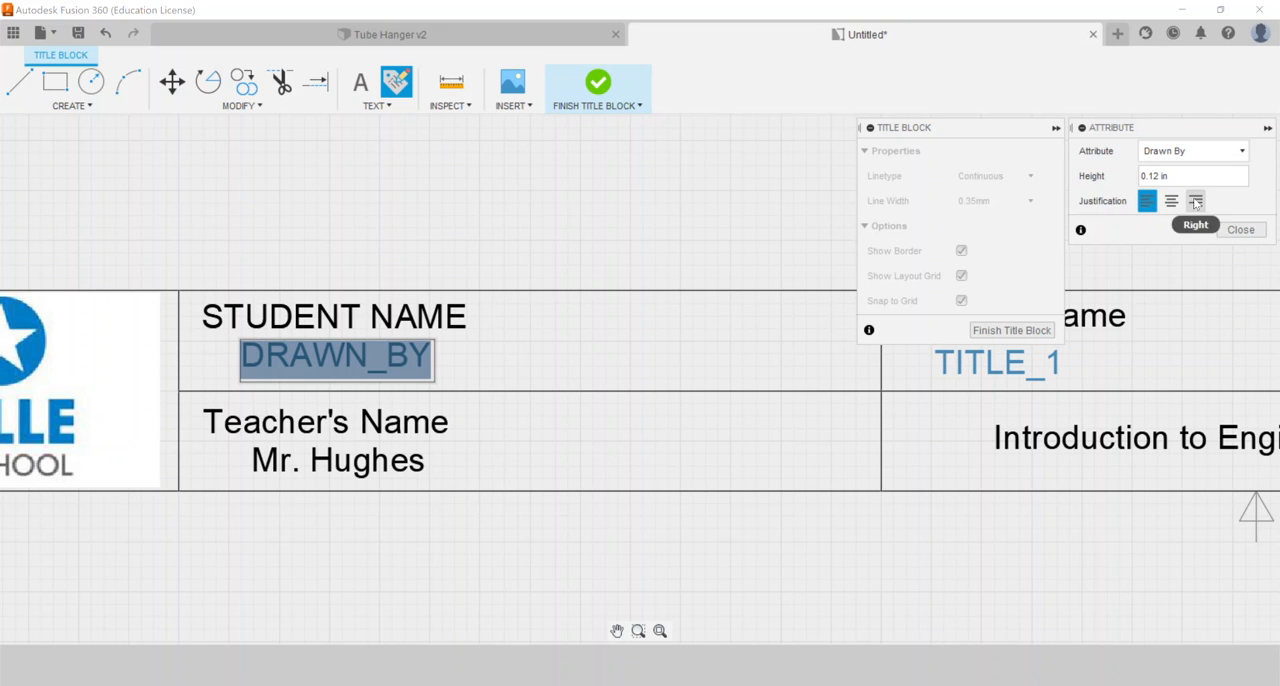
pyautogui.click(1240, 229)
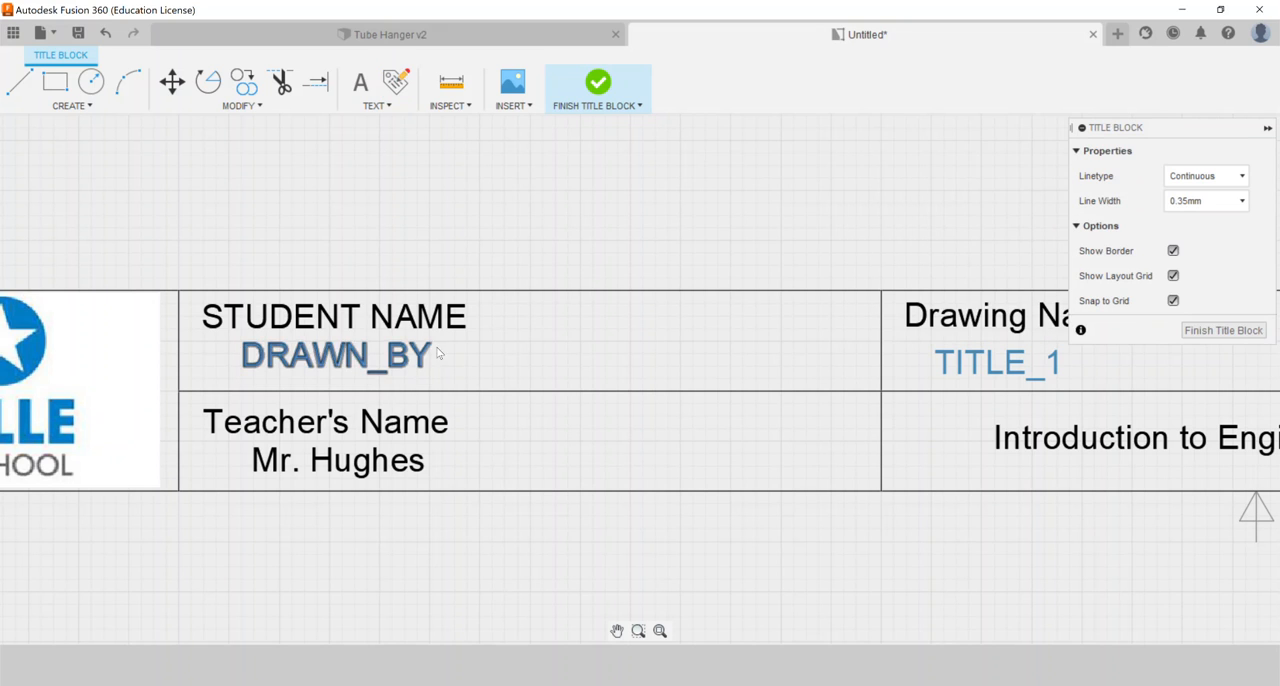
# - Finish editing the title block and return to the full drawing sheet
pyautogui.scroll(-5, 460, 350)
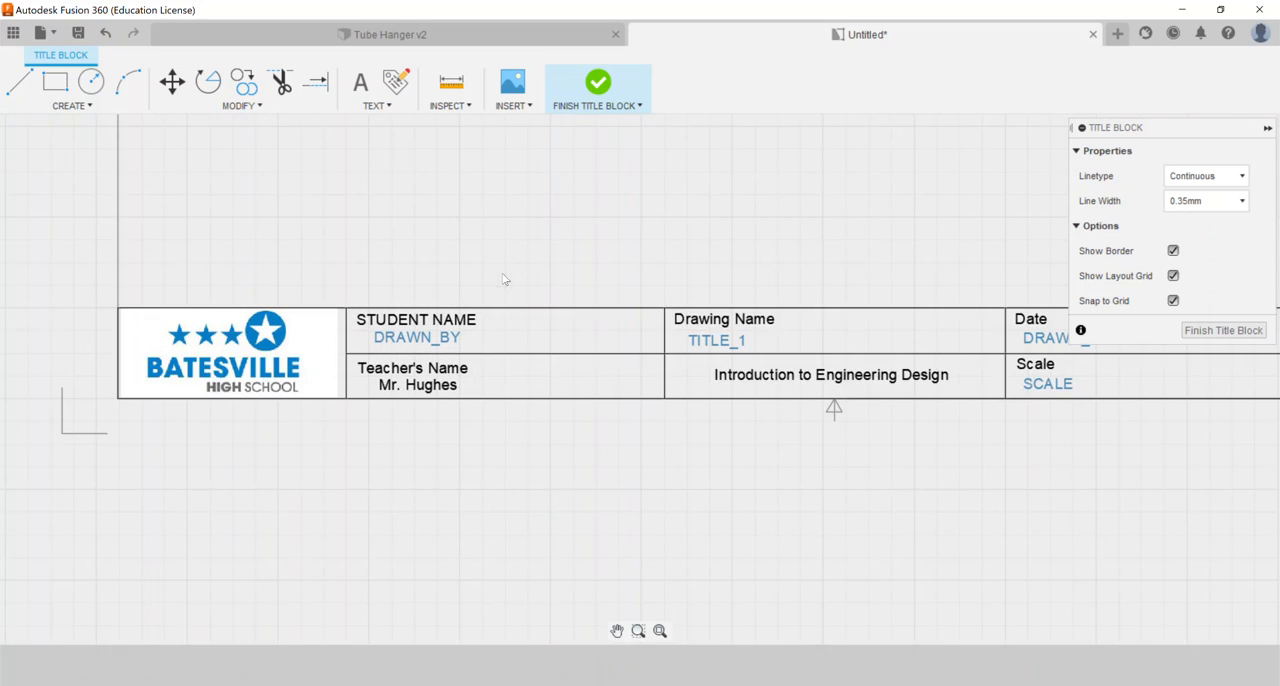
pyautogui.scroll(-1, 540, 251)
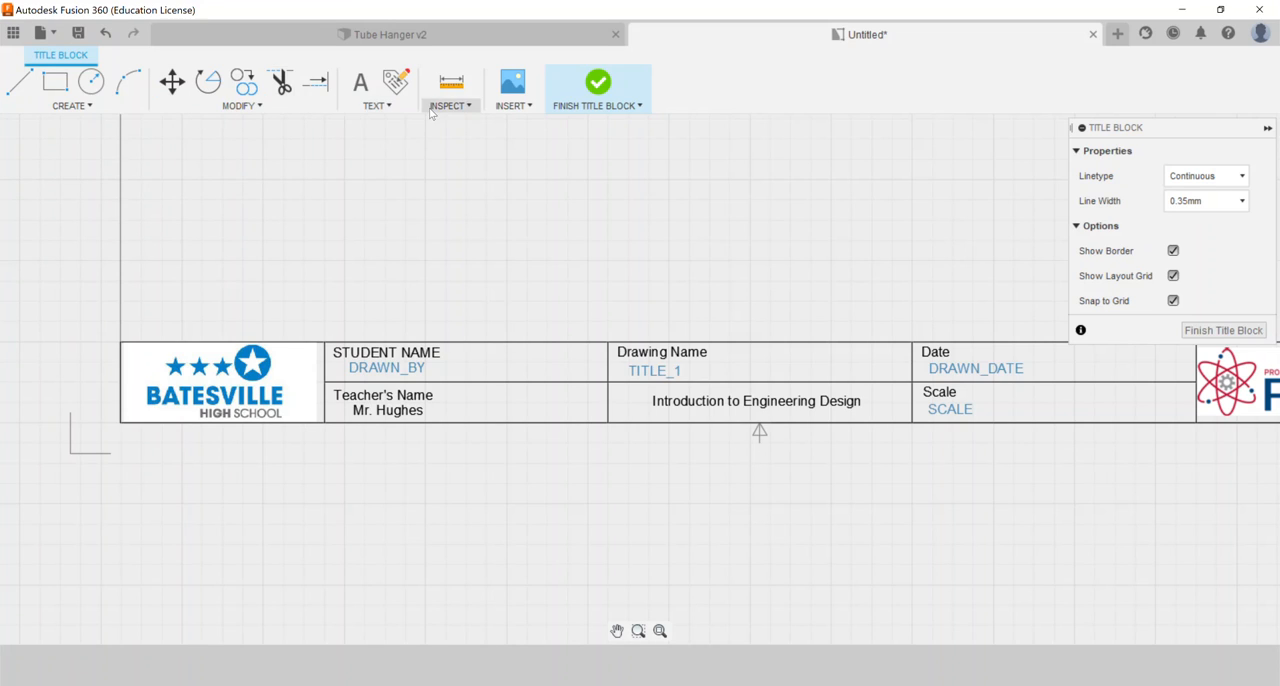
pyautogui.click(512, 105)
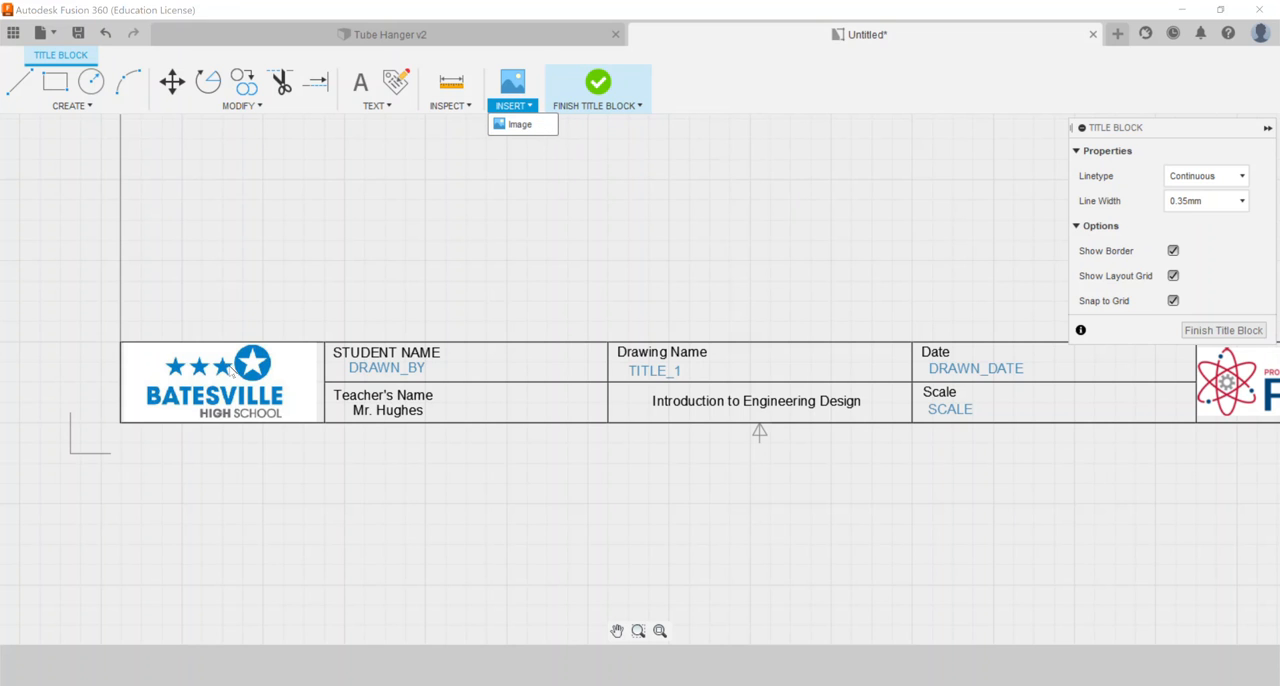
pyautogui.moveTo(680, 289); pyautogui.dragTo(228, 264, button='middle')
pyautogui.moveTo(160, 179); pyautogui.dragTo(400, 274, button='middle')
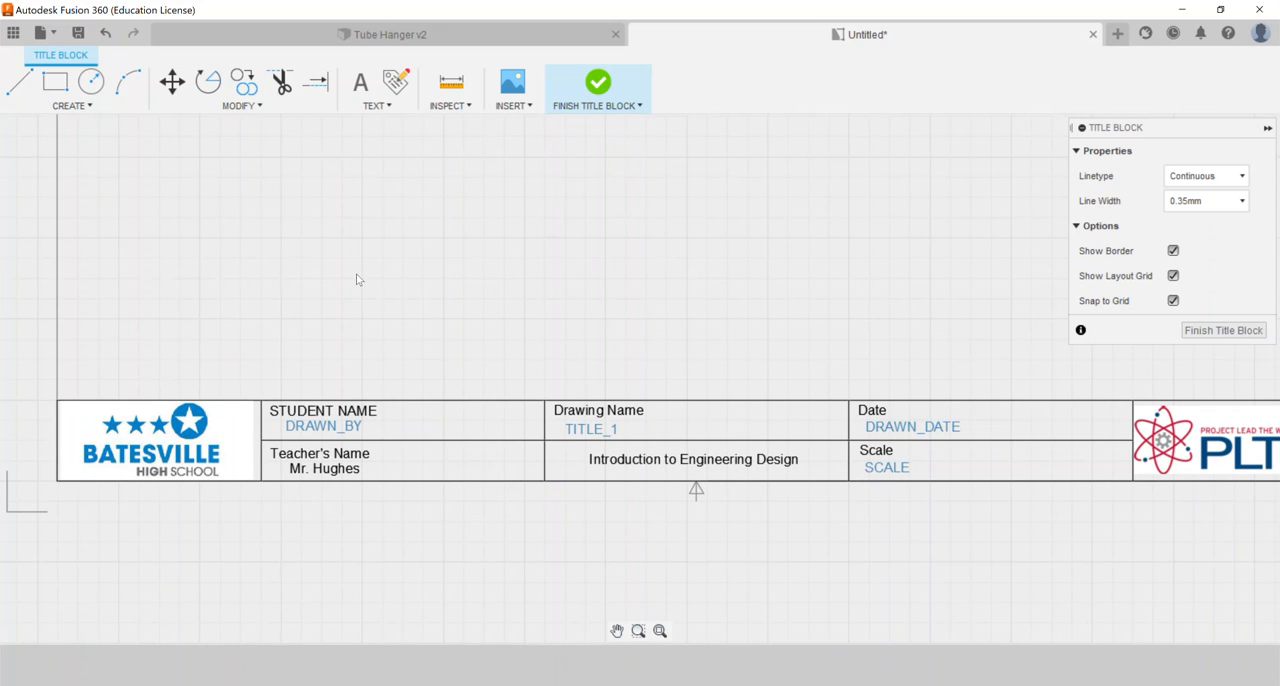
pyautogui.click(1211, 330)
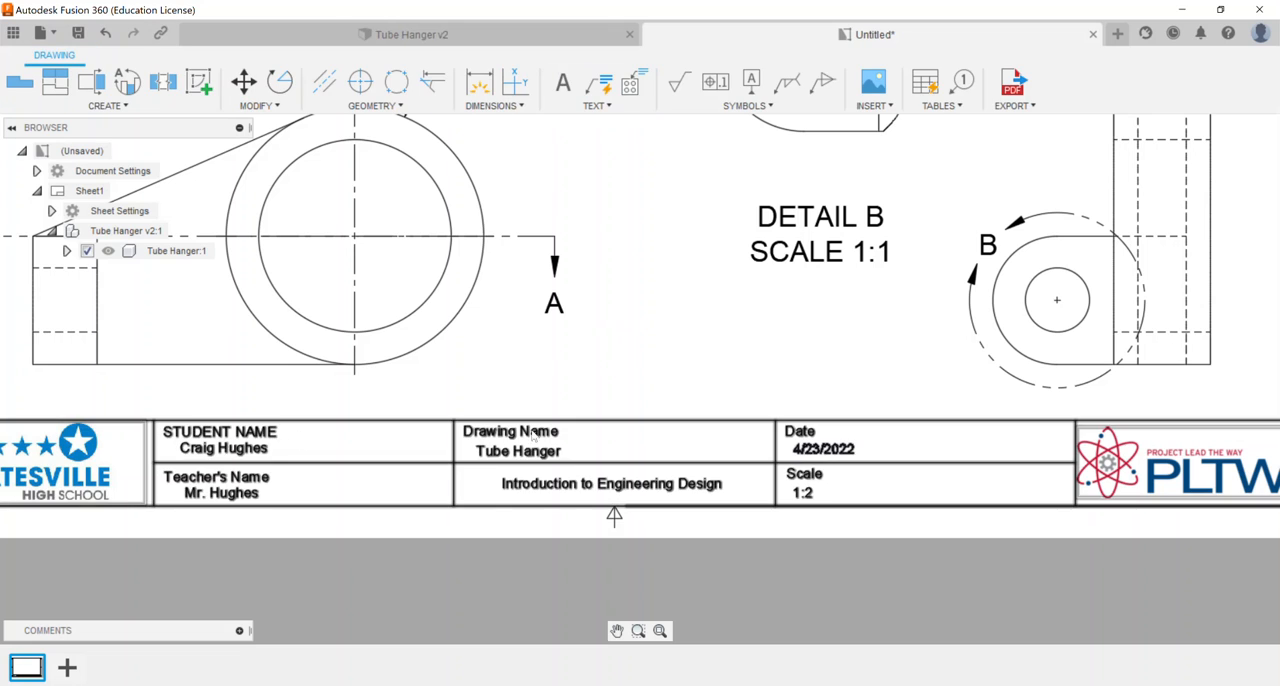
pyautogui.scroll(4, 136, 458)
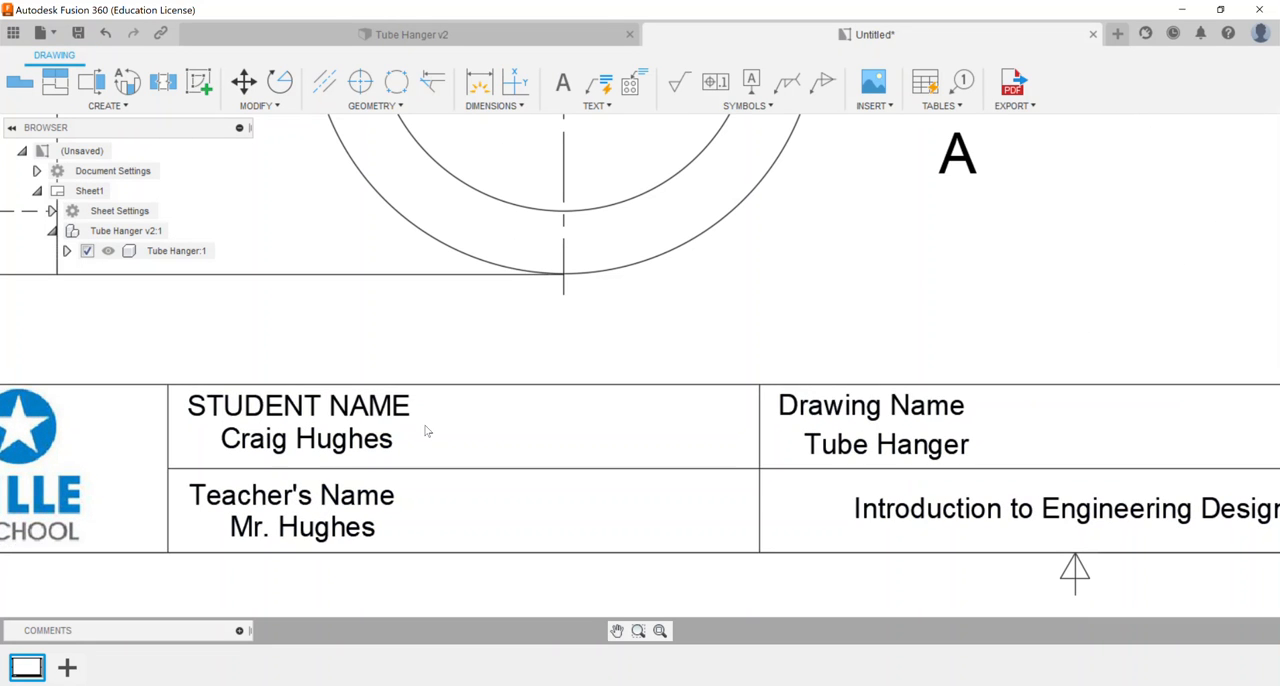
pyautogui.scroll(-5, 563, 440)
pyautogui.scroll(-4, 705, 366)
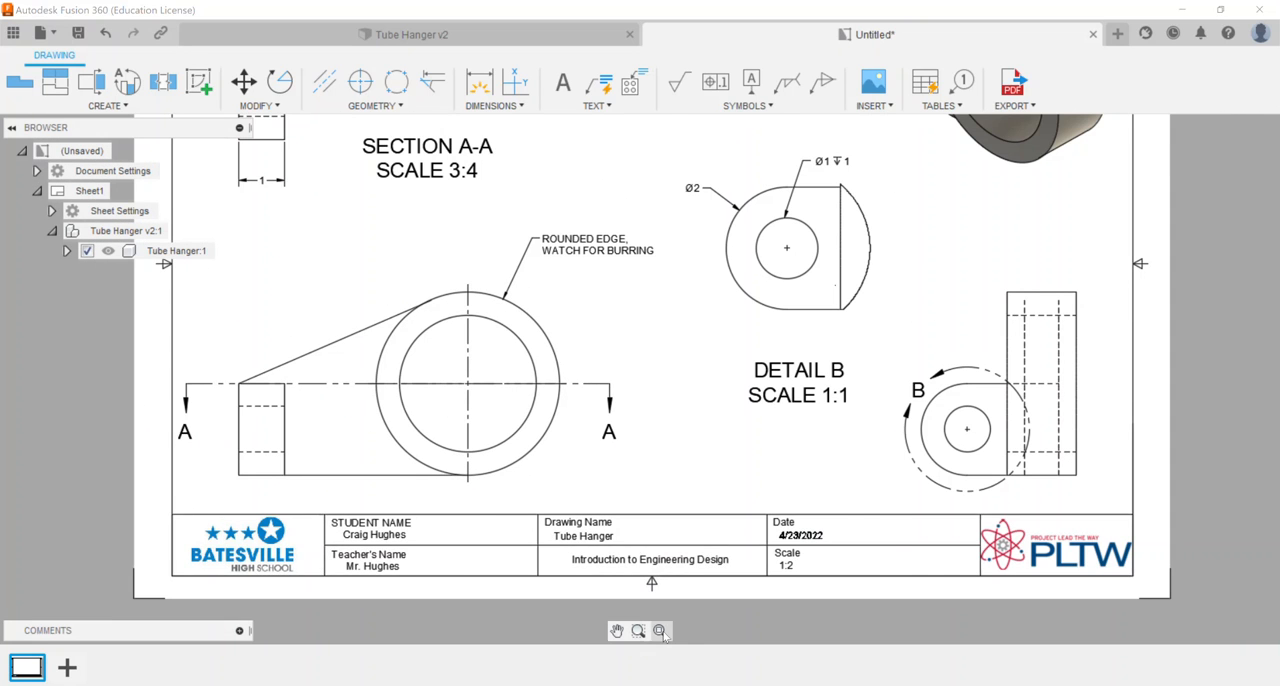
pyautogui.click(660, 631)
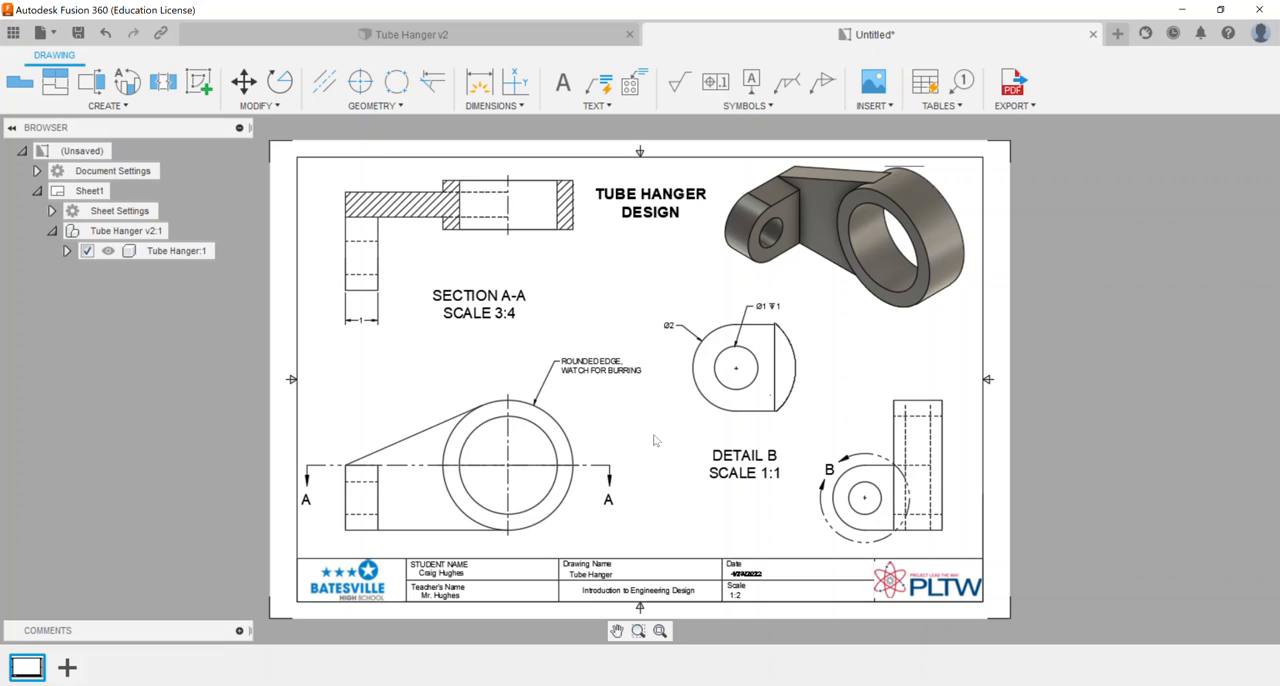